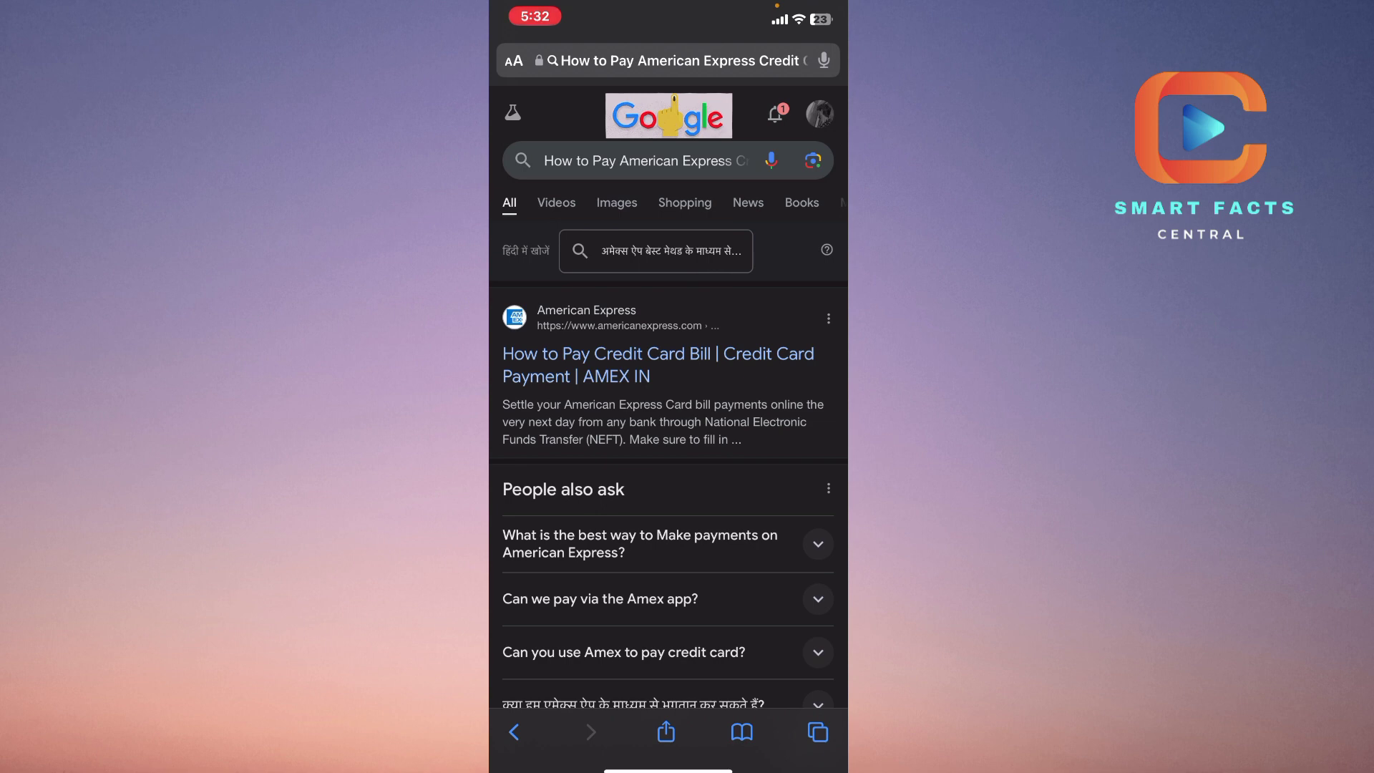
Step: Open the 'How to Pay Credit Card Bill | AMEX IN' search result
left_click(658, 354)
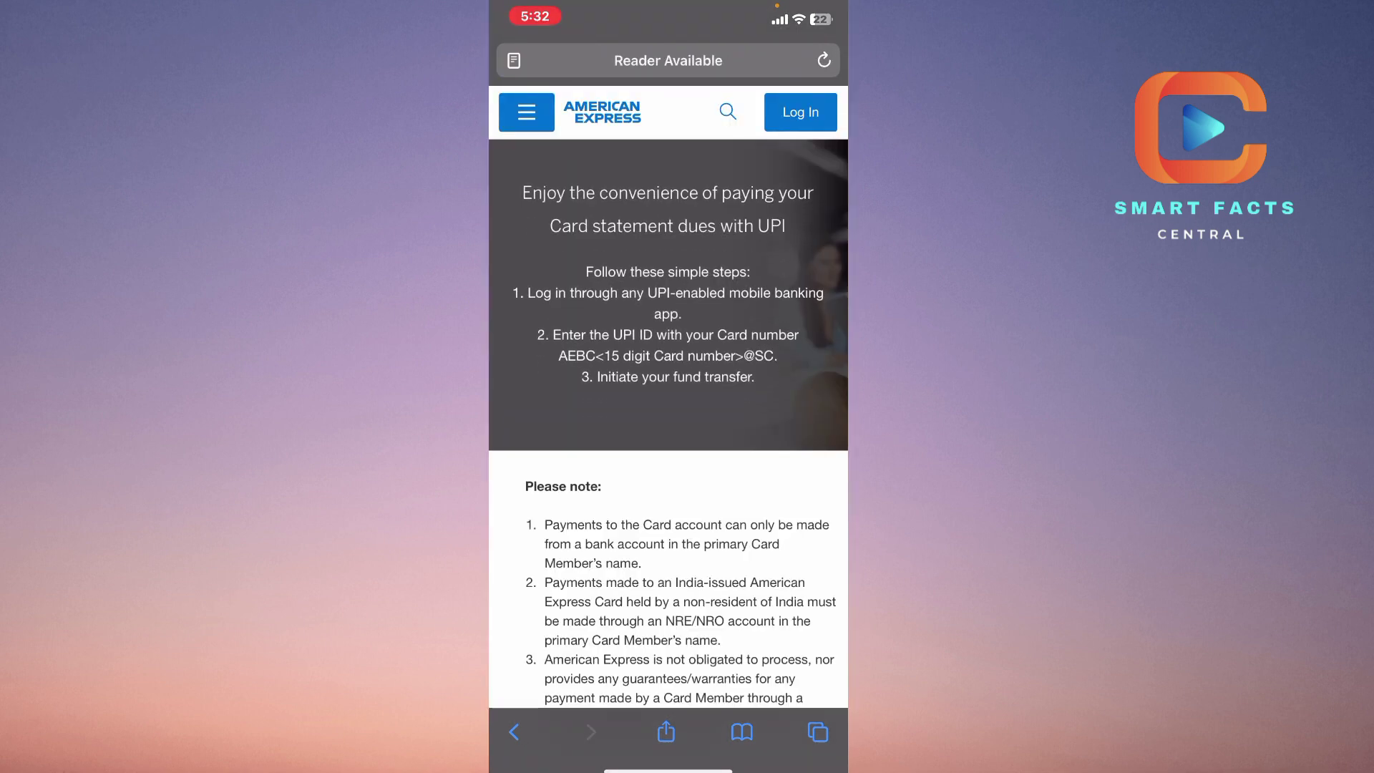
scroll(668, 484, "down", 5)
scroll(668, 484, "down", 2)
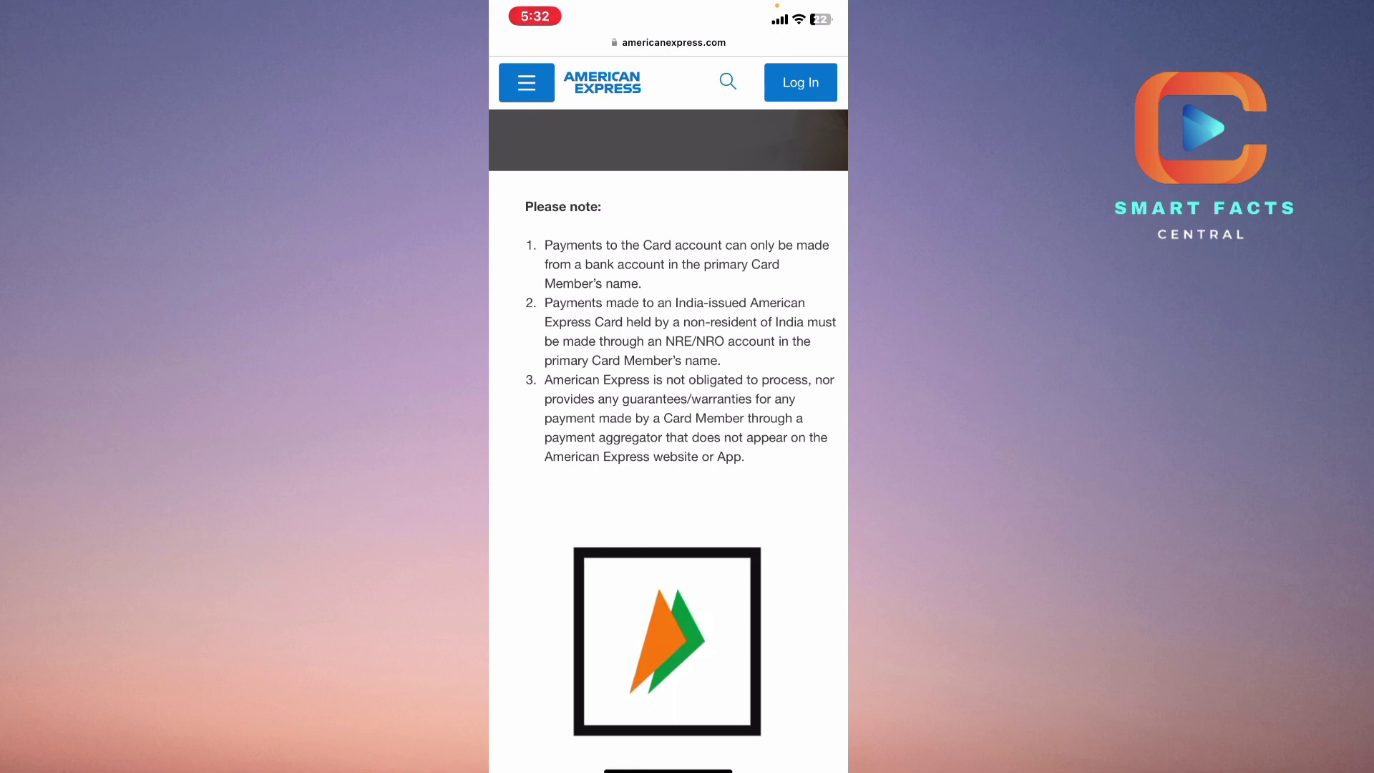
scroll(667, 429, "down", 1)
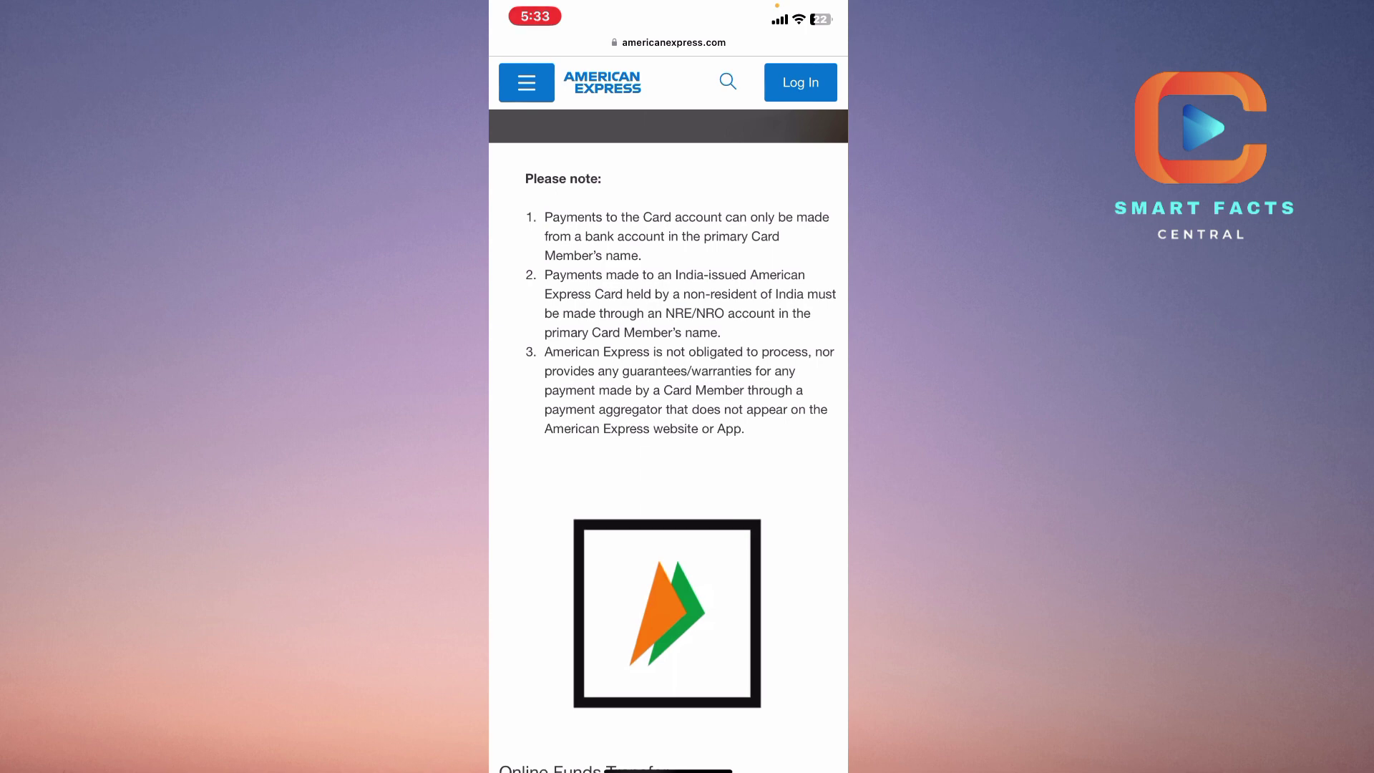
scroll(668, 429, "down", 3)
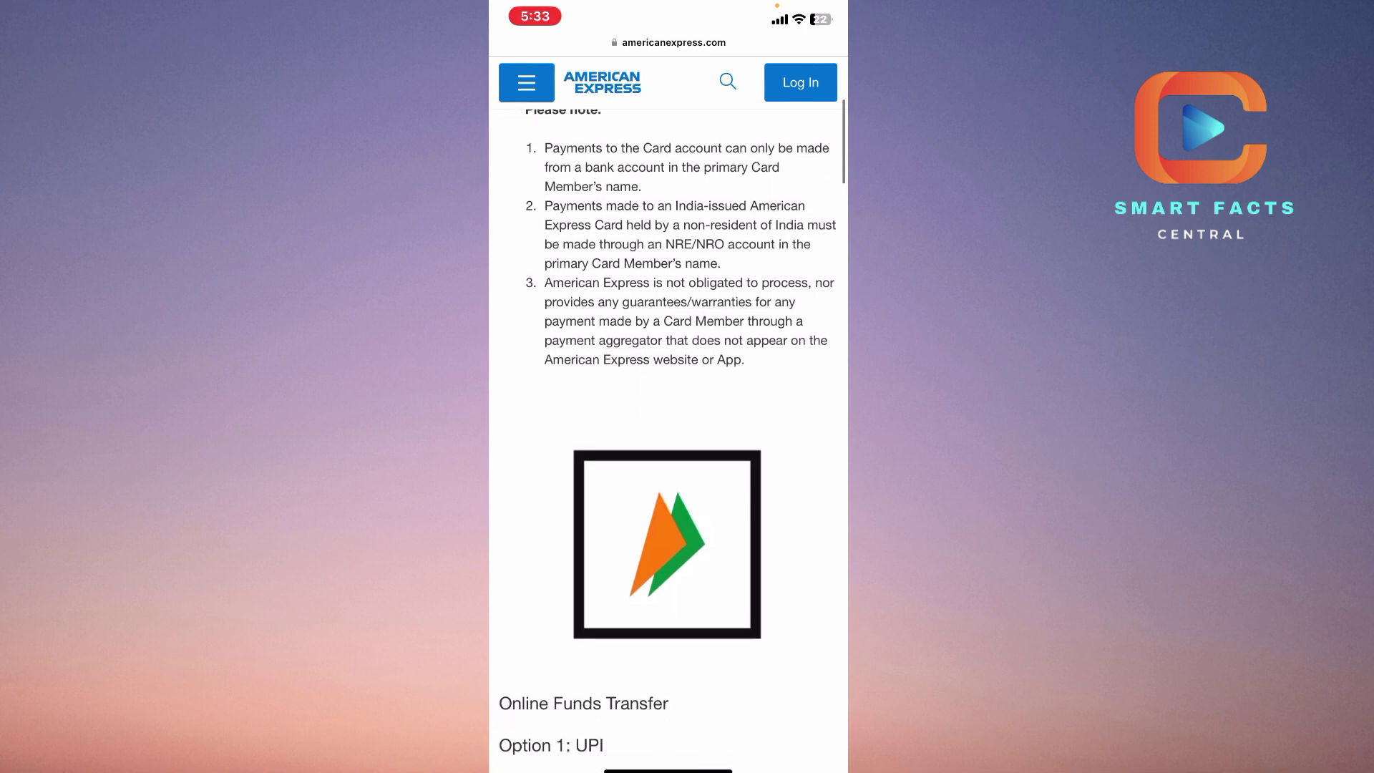
scroll(667, 430, "down", 4)
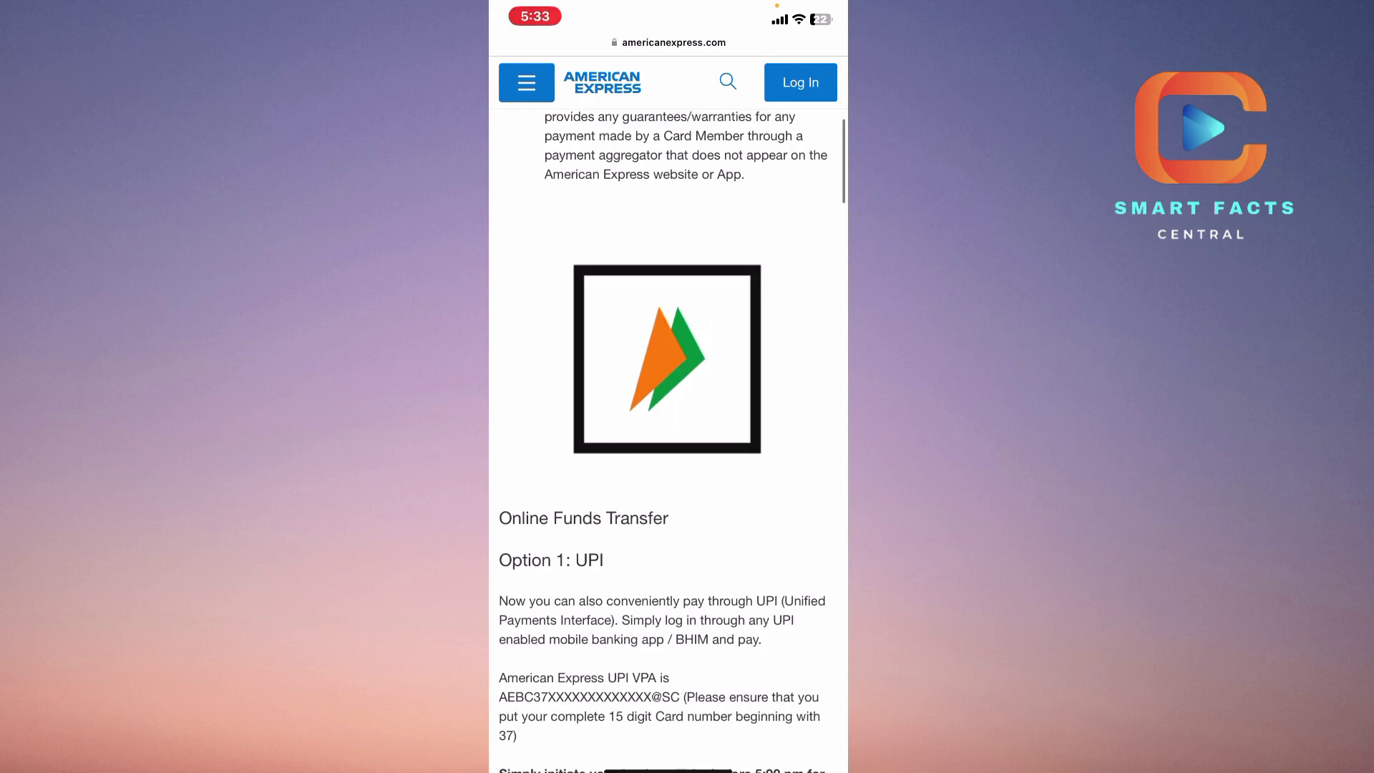
scroll(667, 429, "down", 4)
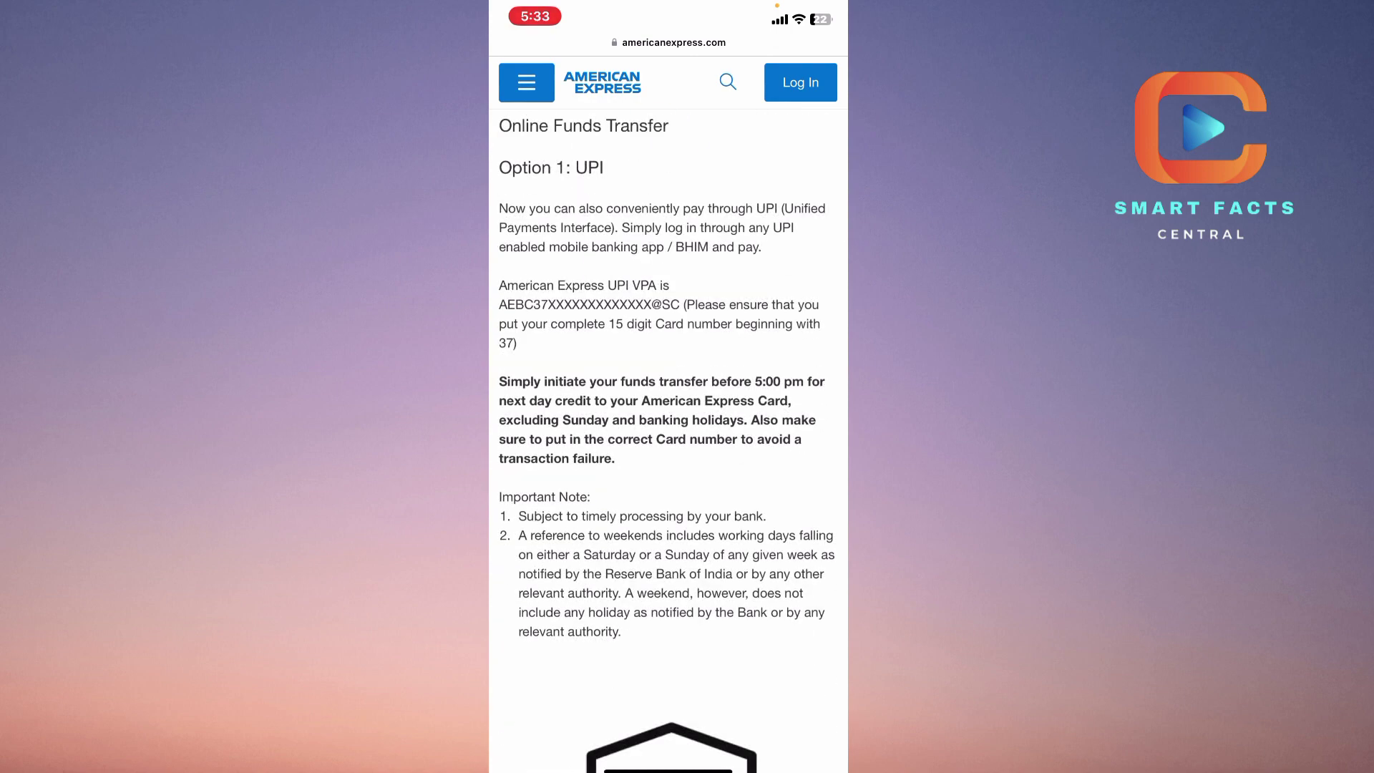
scroll(668, 429, "down", 5)
scroll(668, 430, "down", 4)
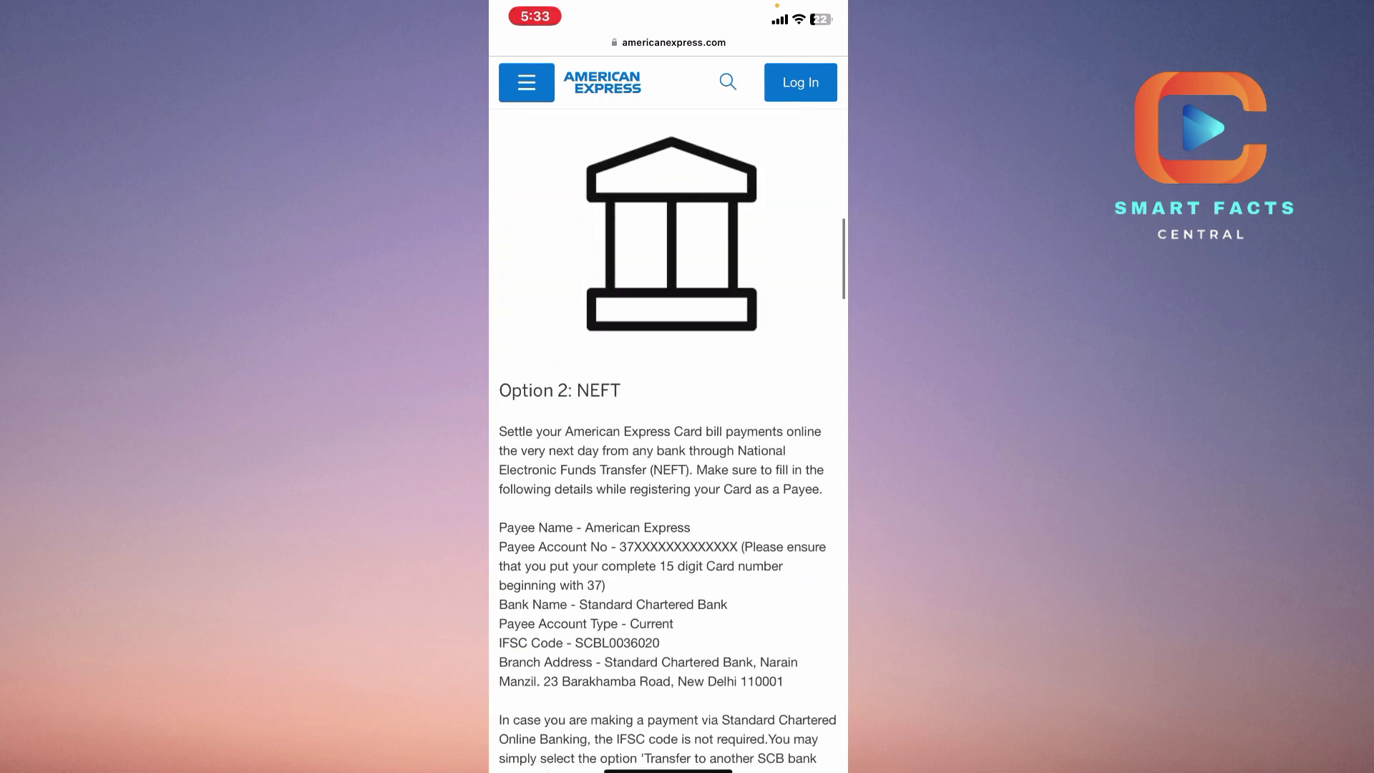
scroll(668, 430, "down", 3)
scroll(668, 430, "down", 5)
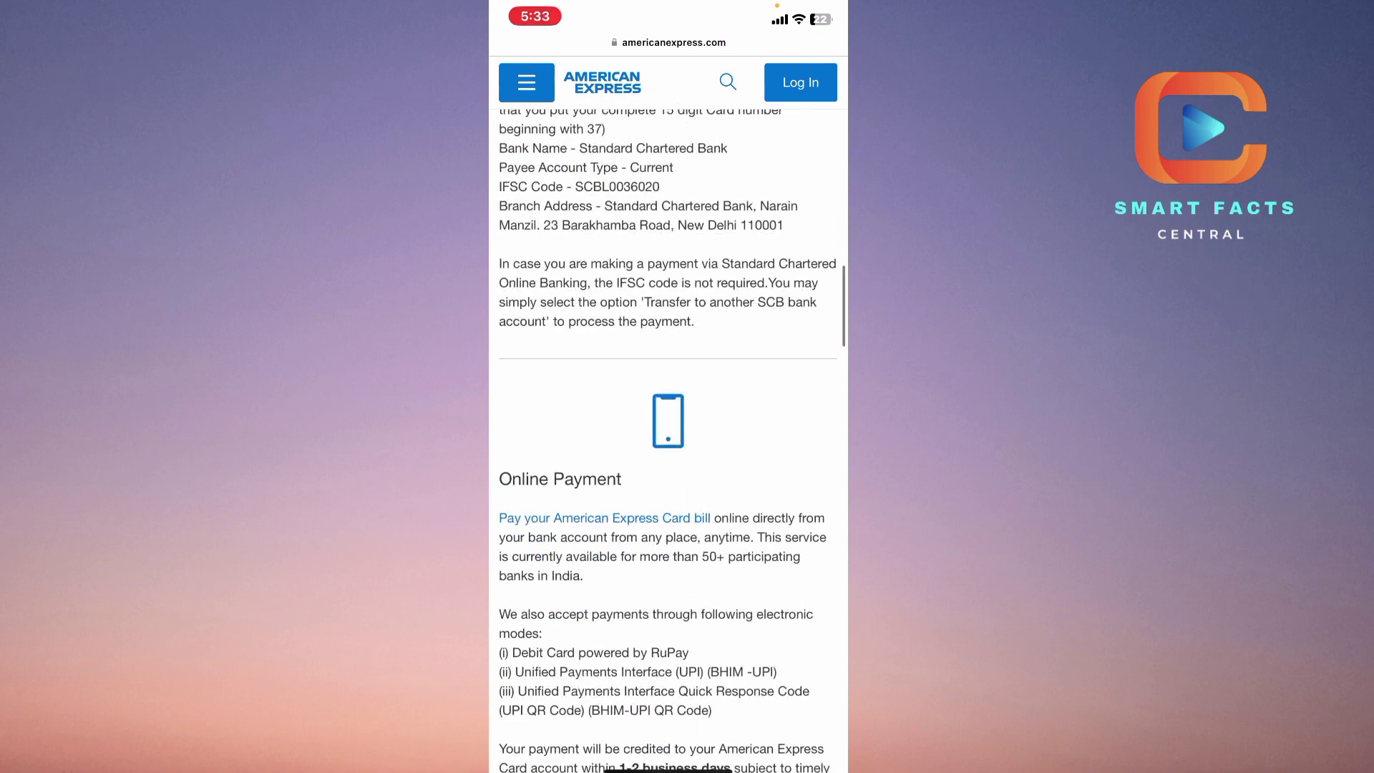
scroll(668, 429, "down", 4)
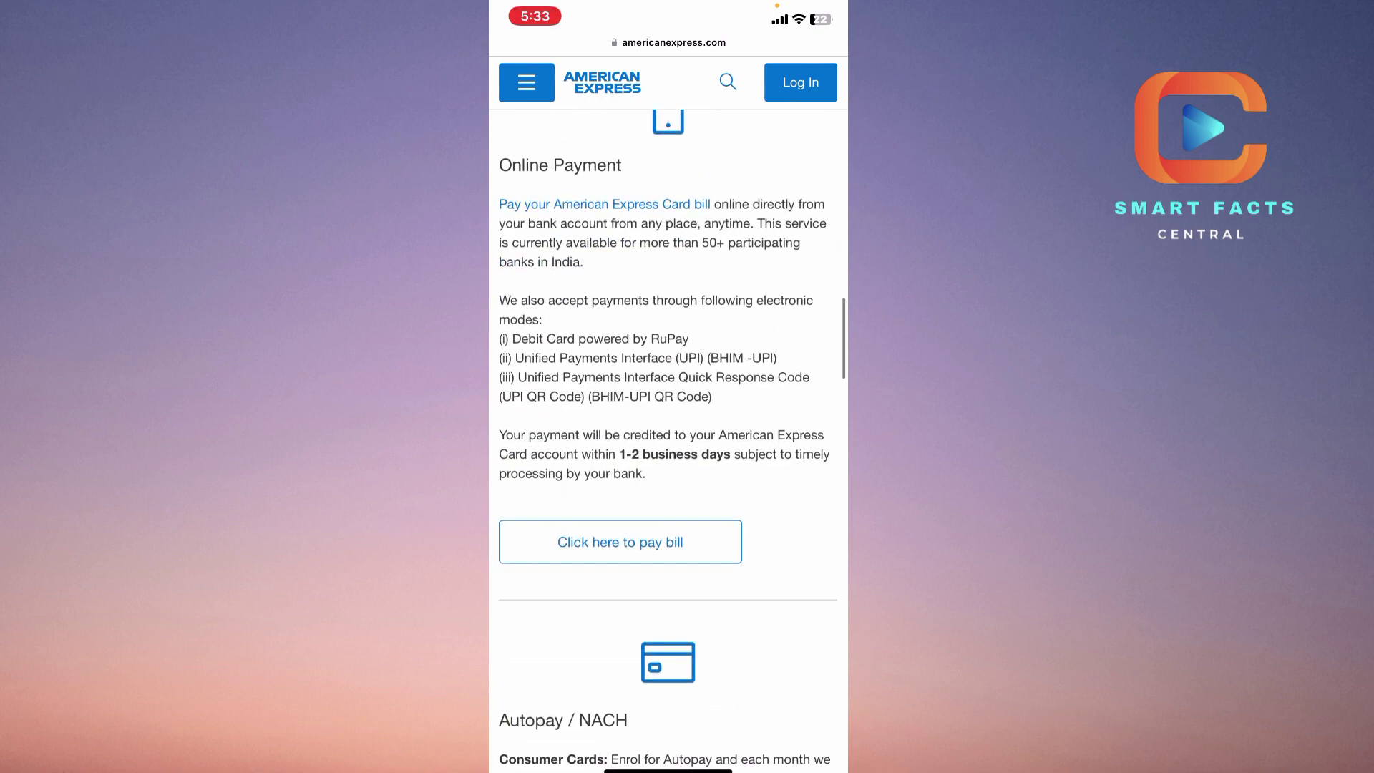
scroll(668, 430, "down", 2)
Step: Follow 'Click here to pay bill' to reach the BillDesk payment disclaimer
left_click(619, 480)
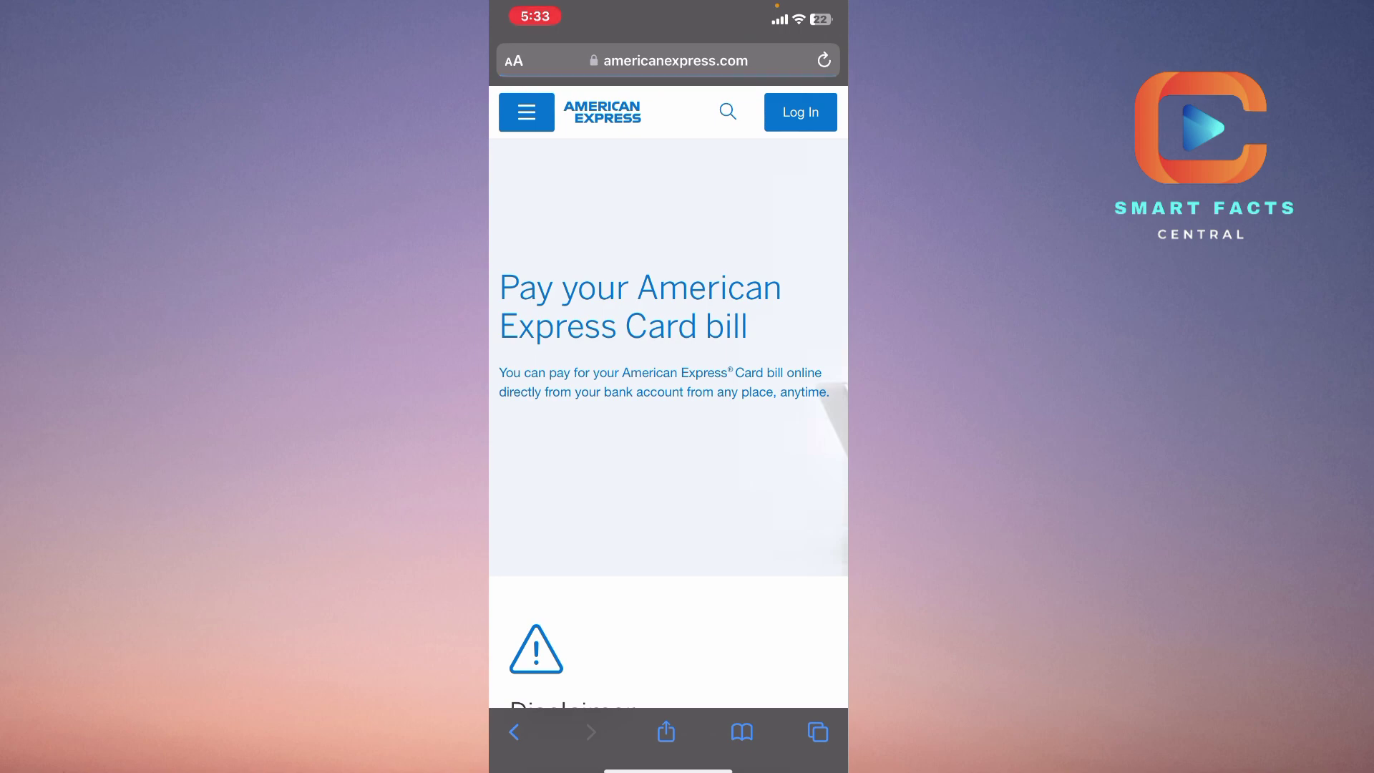
scroll(668, 429, "down", 10)
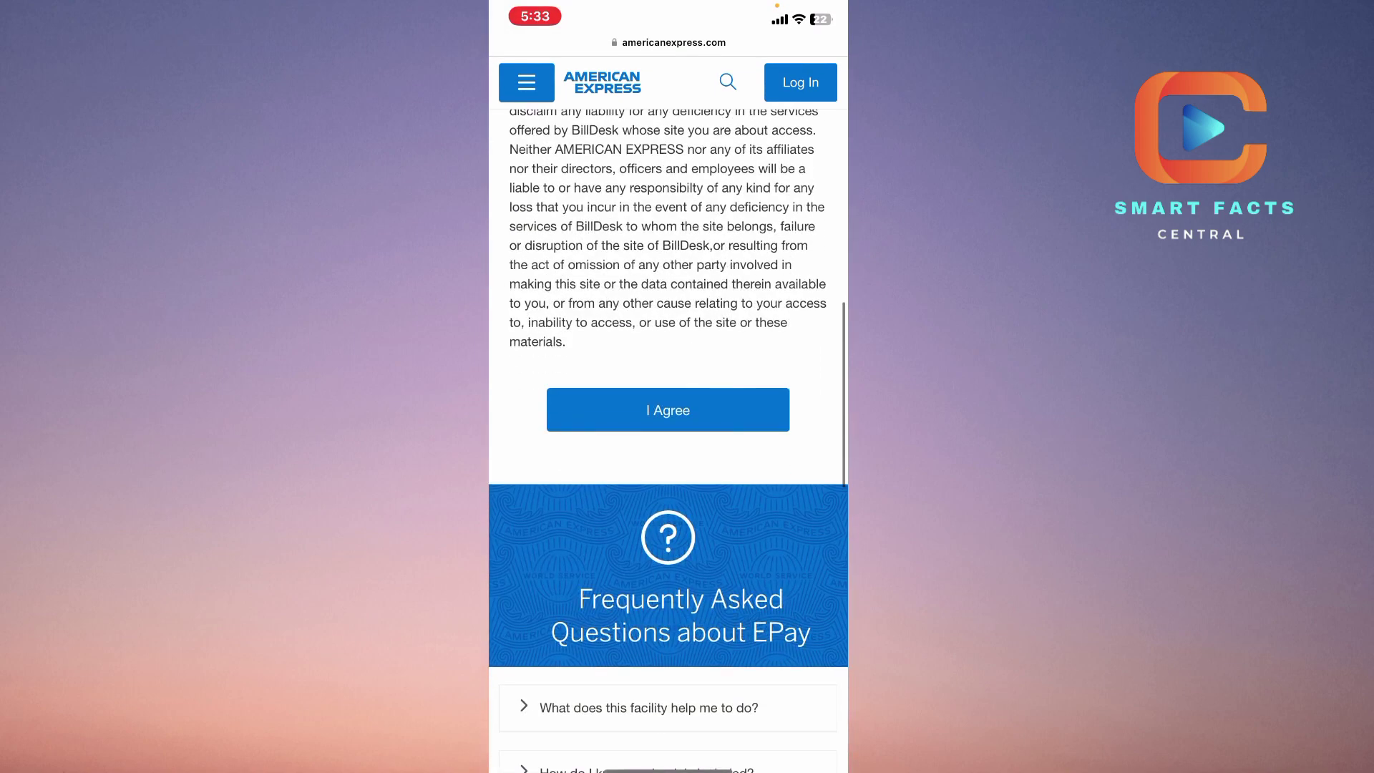
Step: Accept the BillDesk disclaimer with I Agree to load the Amex card-details form
left_click(665, 405)
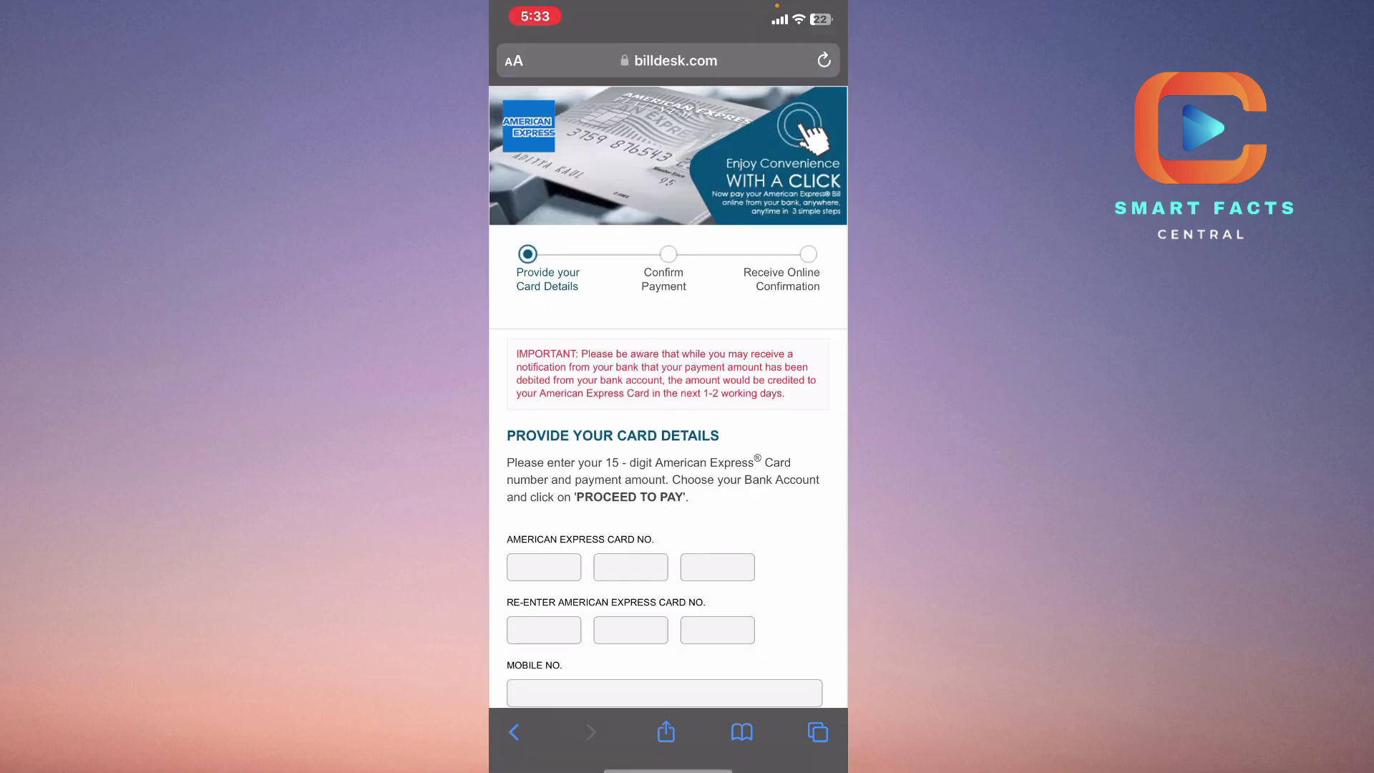
scroll(668, 430, "down", 5)
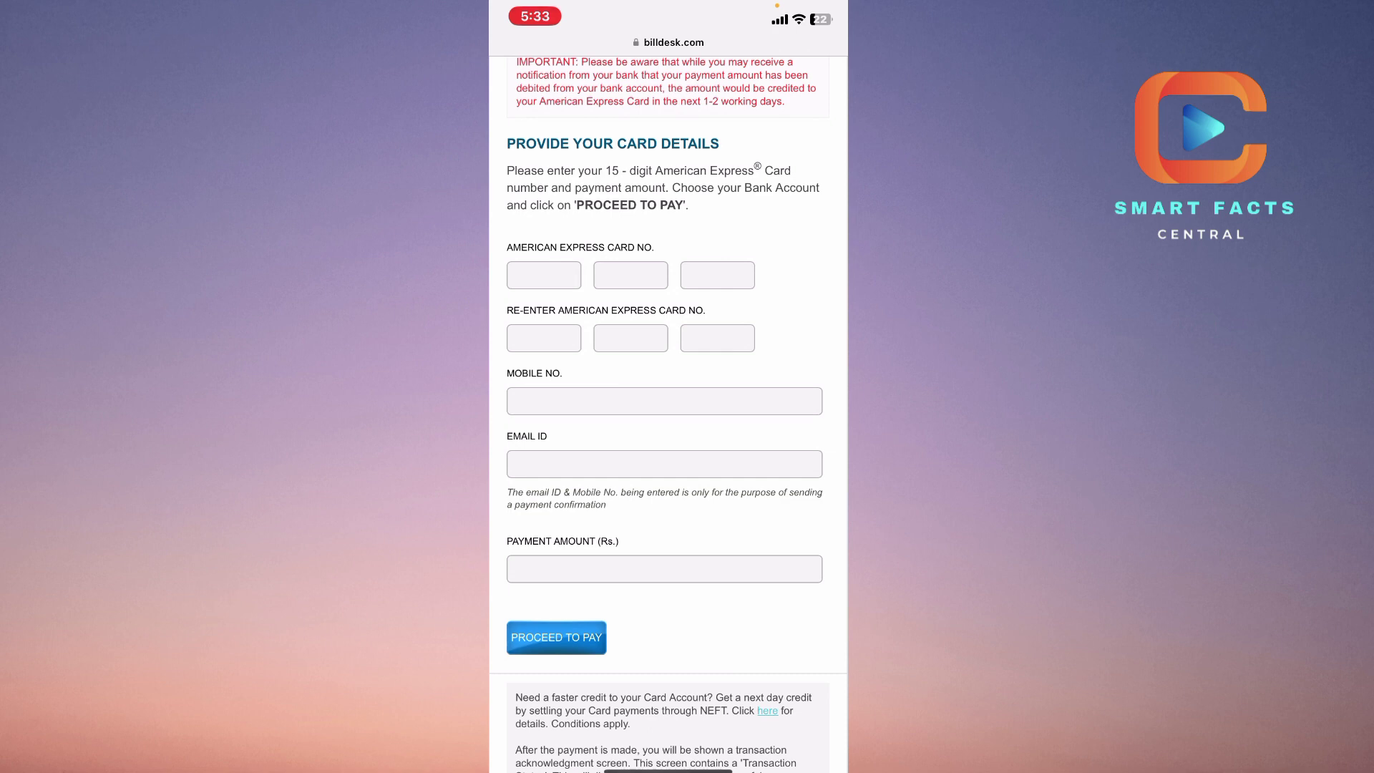